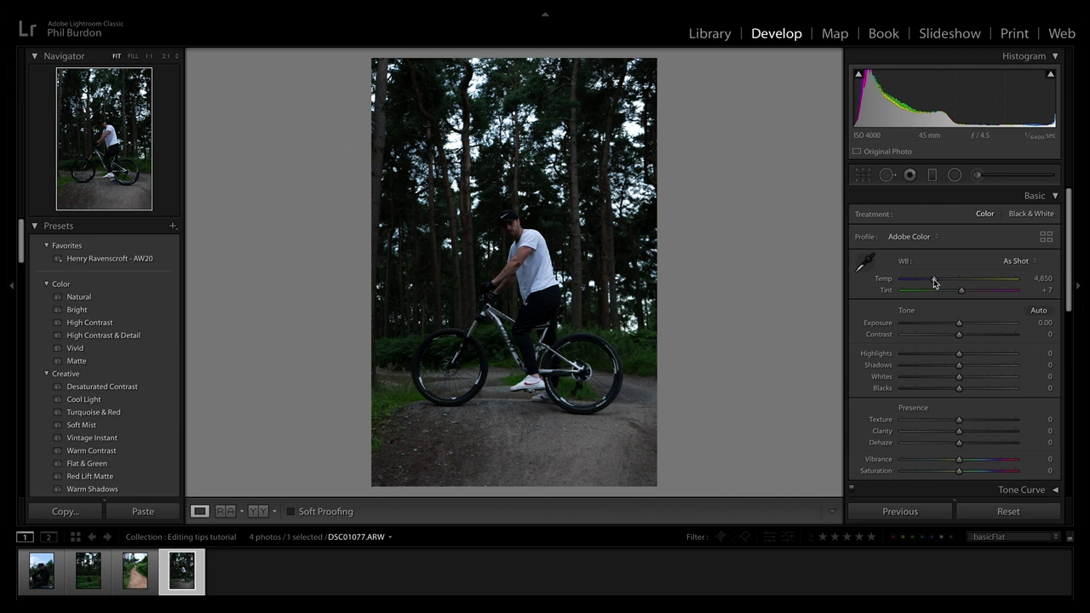
- Apply the favourite moody preset to the bike photo and set its temperature to 4,850
click(933, 279)
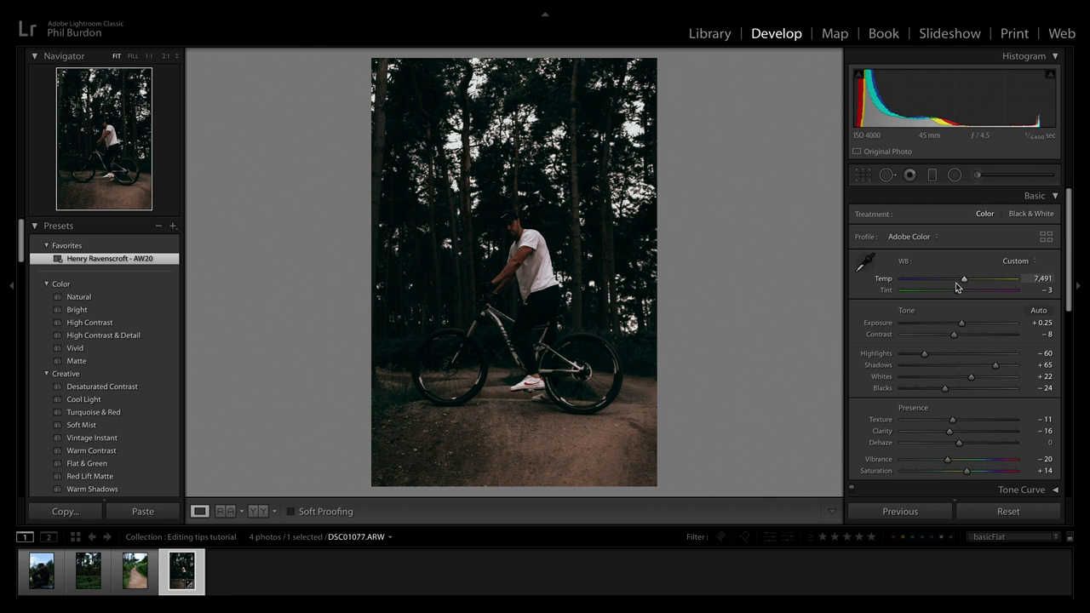
drag(964, 279, 785, 271)
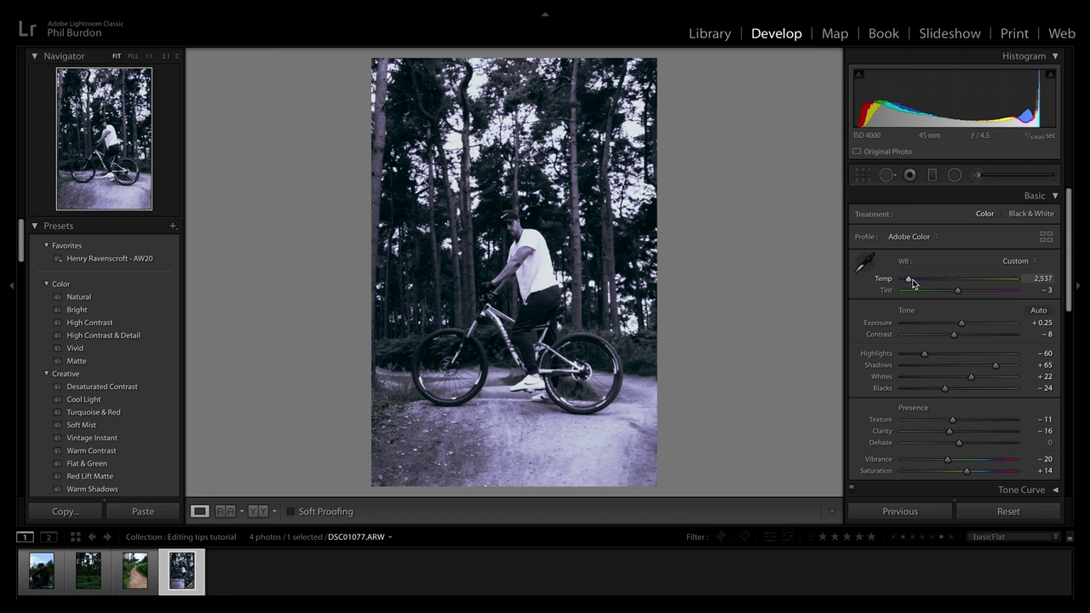
drag(911, 284, 917, 280)
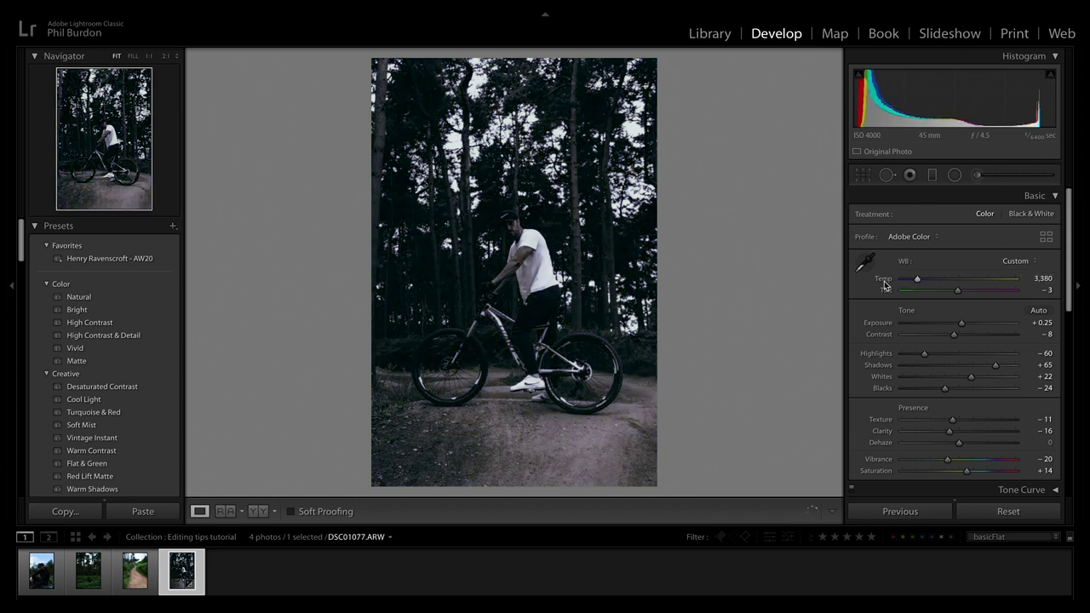
key(Up)
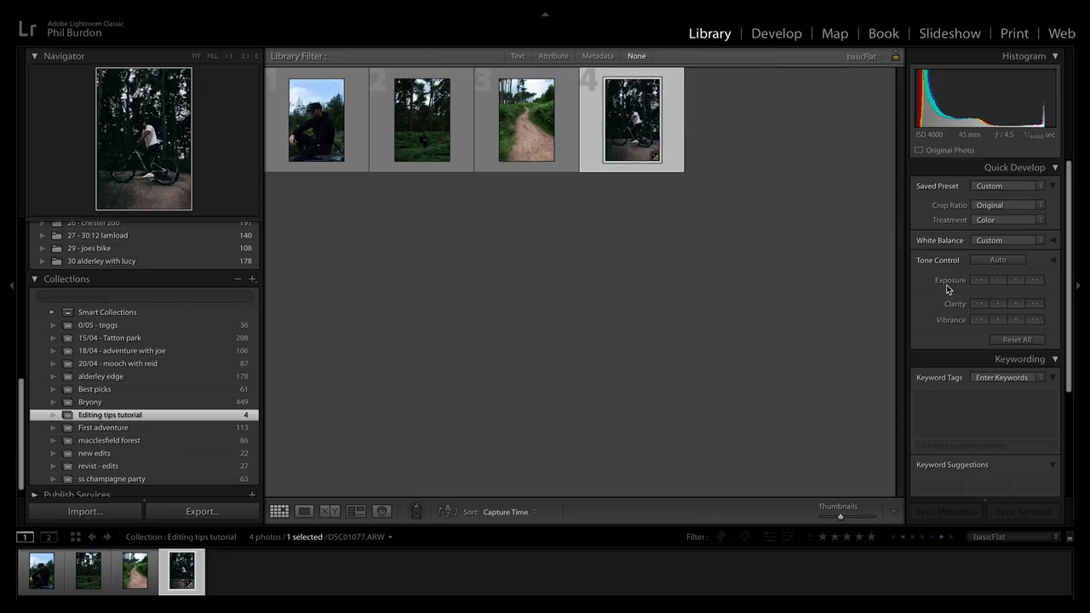
- Select all four photos and apply the Favorites AW20 preset from Quick Develop's Saved Preset list
click(986, 186)
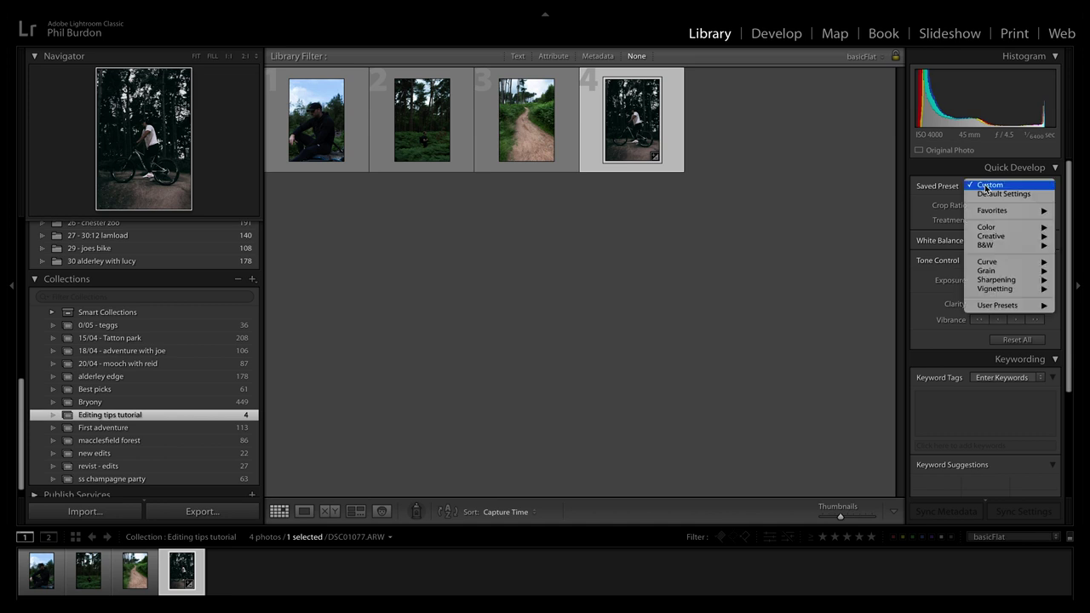
mouse_move(1011, 215)
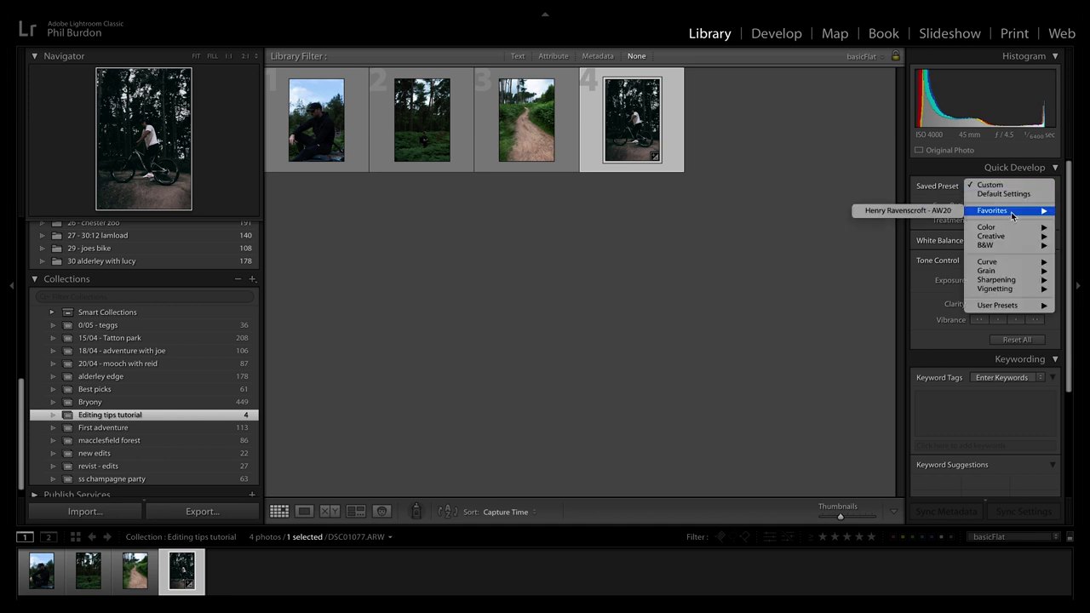
key(ctrl+a)
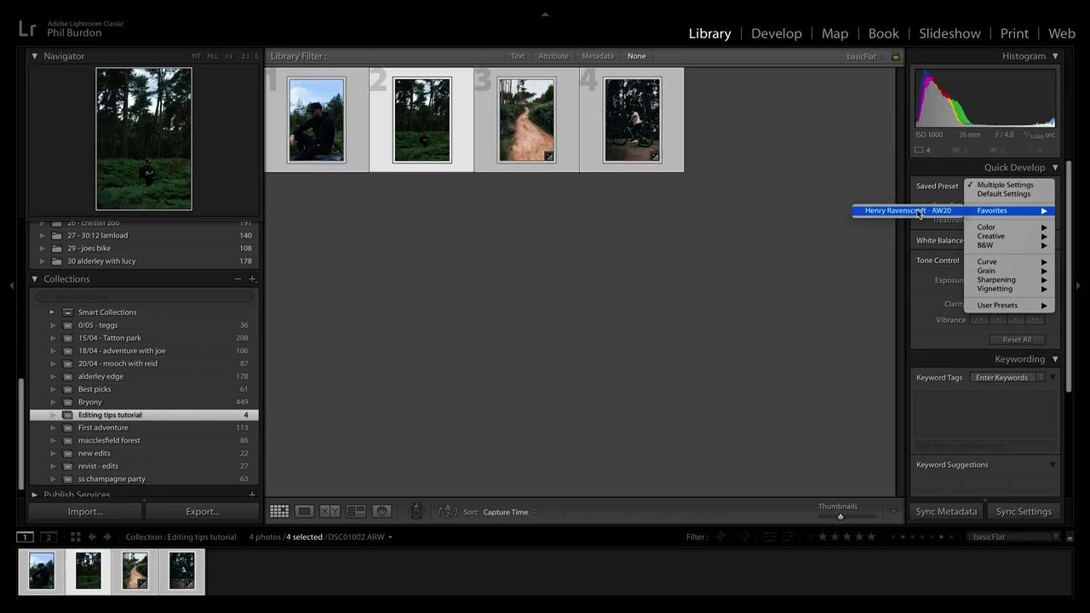
click(914, 211)
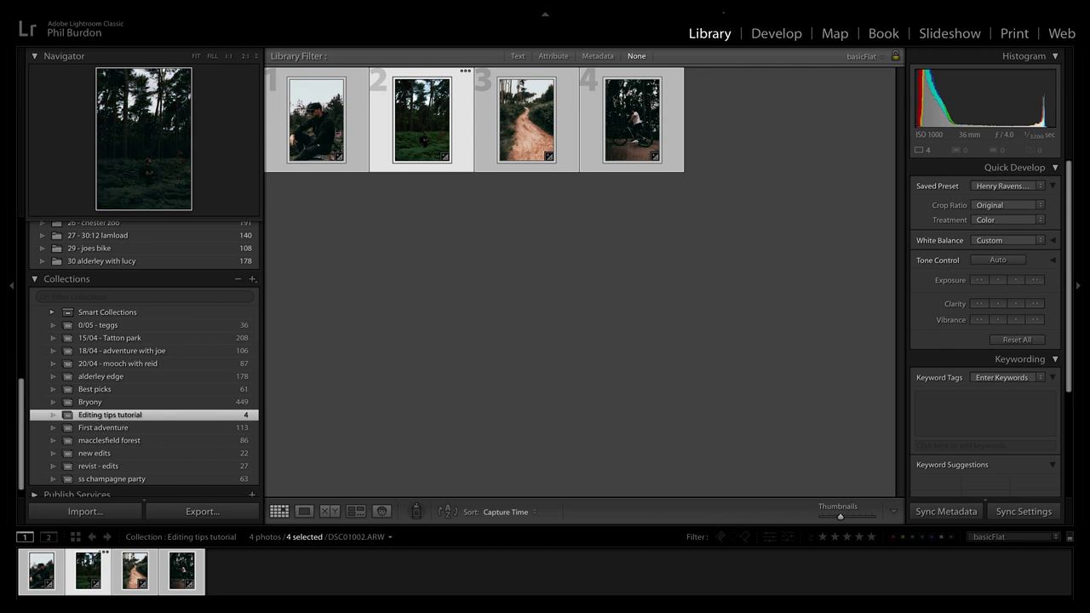
- Switch to Develop and cool the dirt-path photo's temperature to 7,054
click(766, 33)
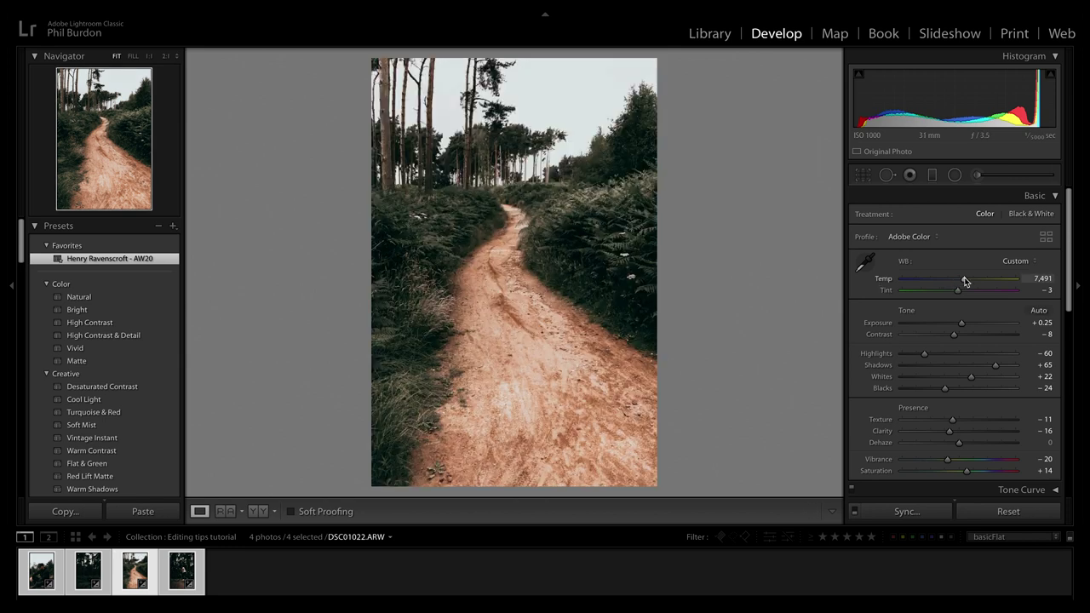
drag(964, 282, 961, 282)
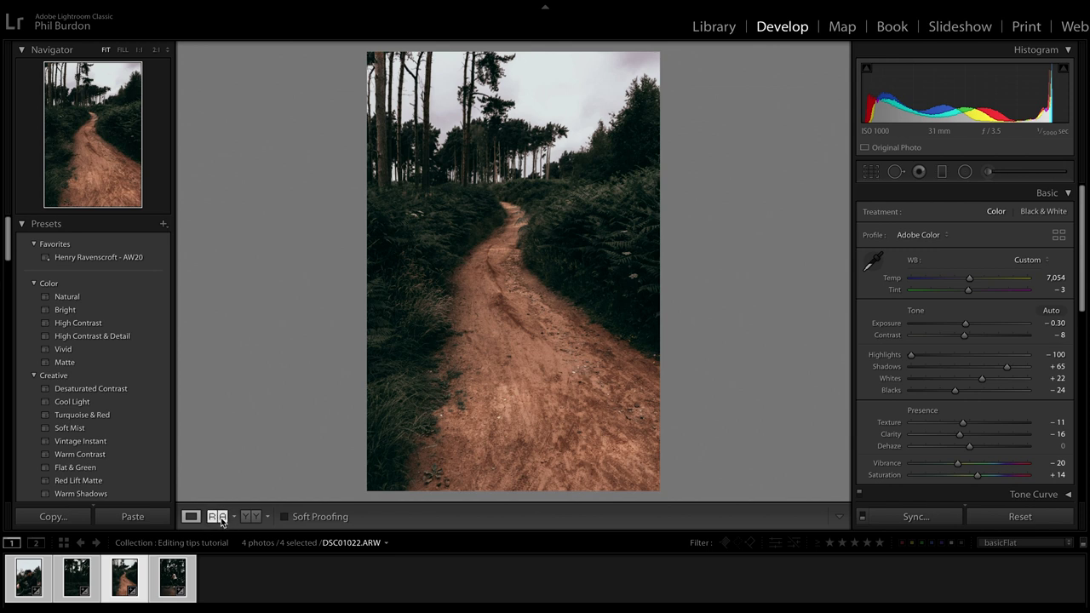
- In Reference view, set the dirt-path photo as the reference and load the forest portrait as active
click(217, 517)
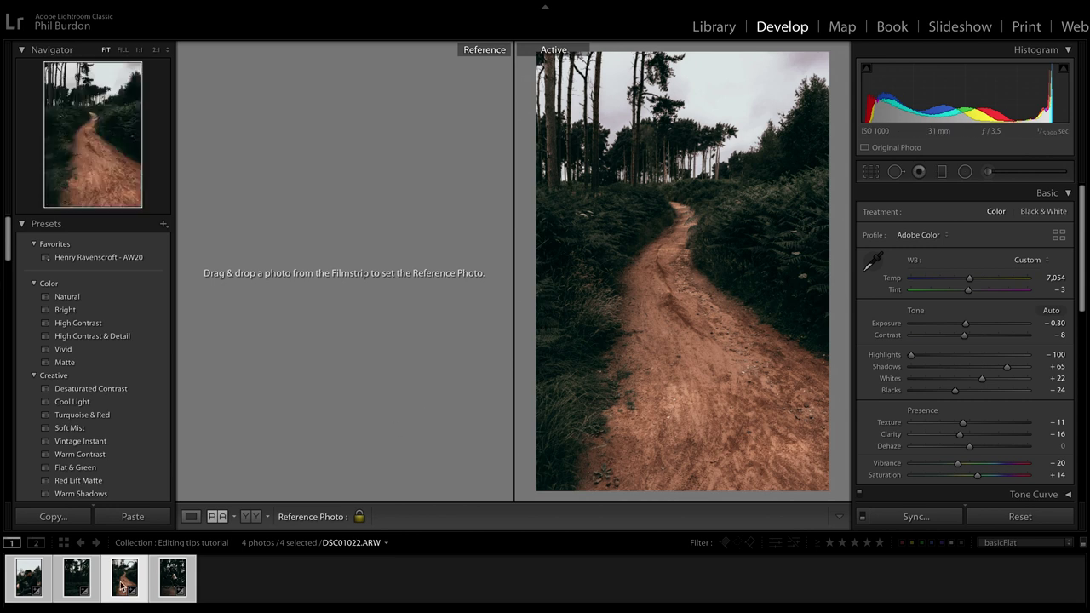
drag(162, 521, 301, 334)
key(ctrl+d)
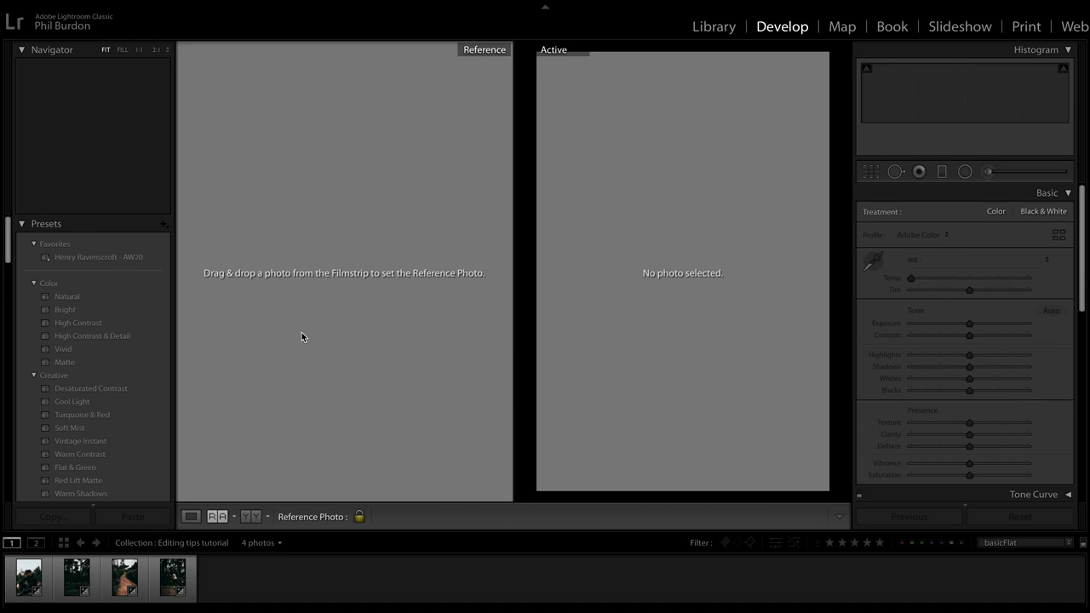
click(177, 573)
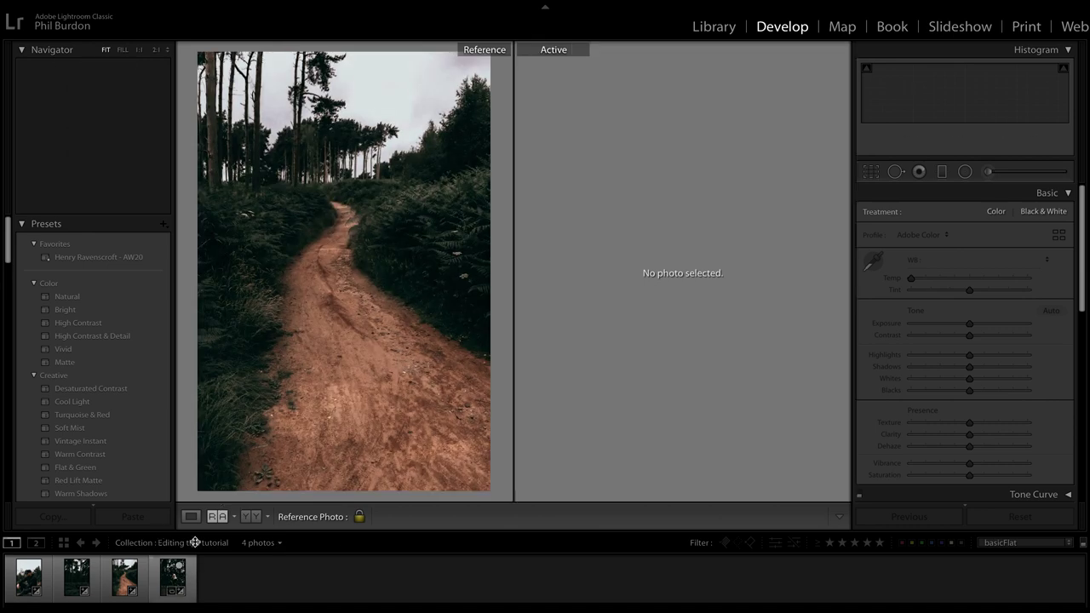
click(171, 586)
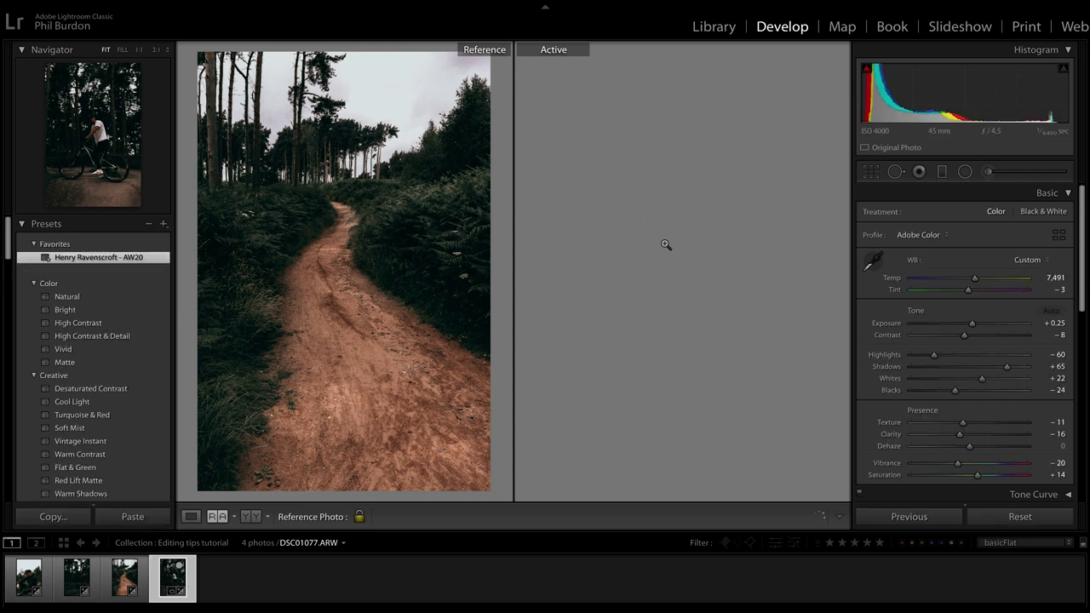
click(76, 579)
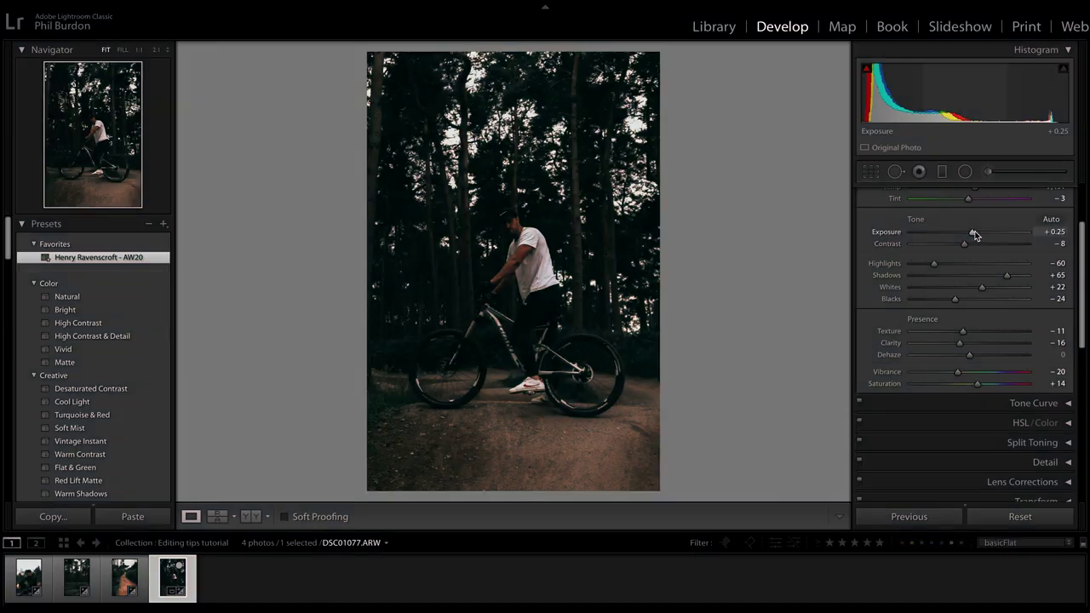
- Raise the bike photo's exposure to +0.90 and pan the Detail preview to the rider's face
drag(975, 236, 986, 234)
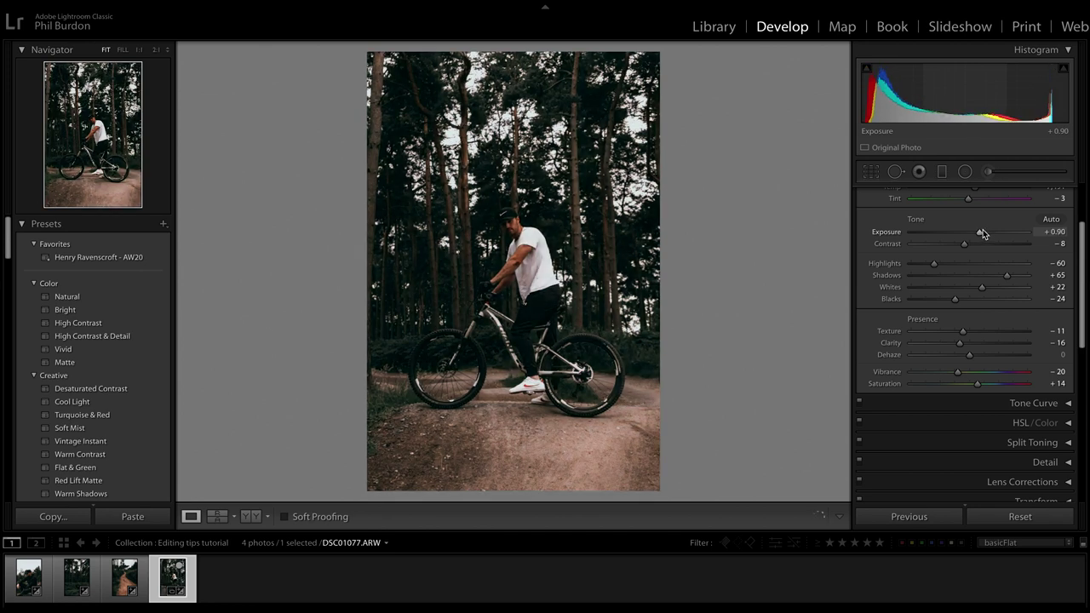
scroll(927, 454, down, 2)
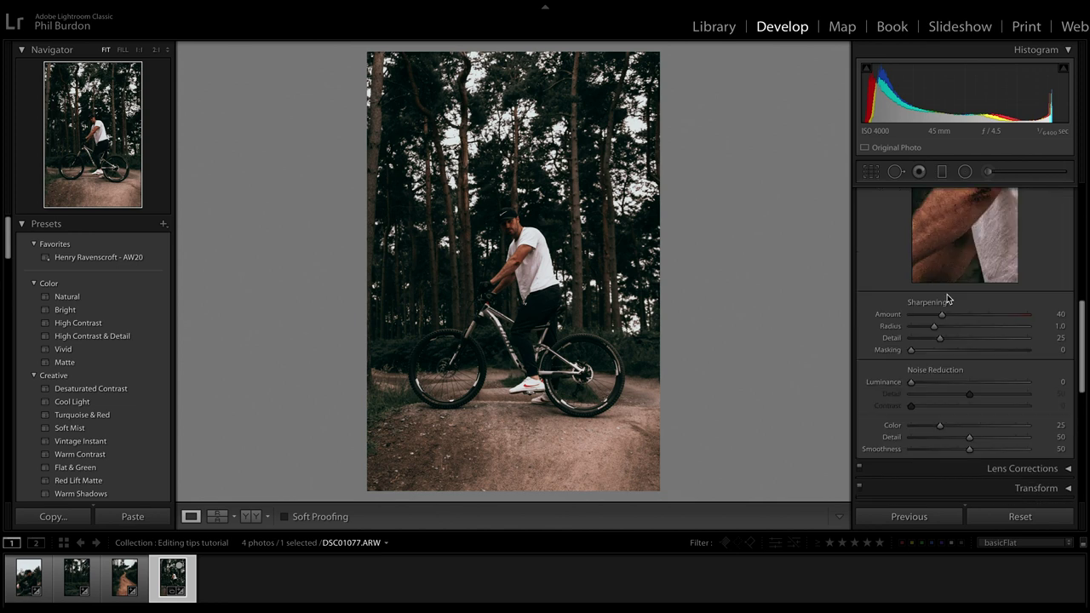
scroll(948, 298, up, 3)
drag(946, 293, 921, 347)
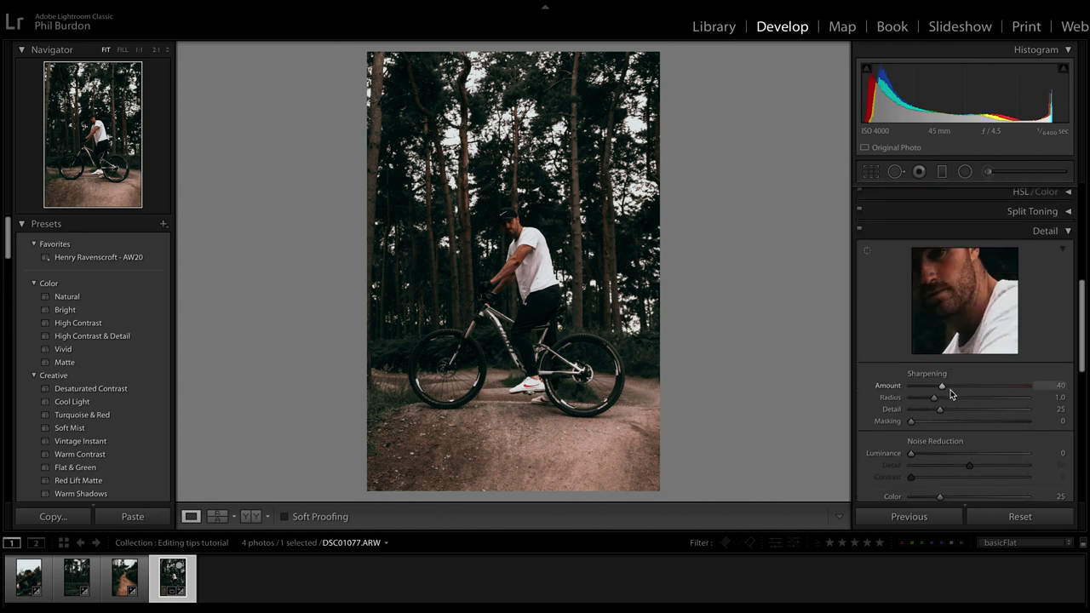
- Set sharpening amount to 50 and, with the mask preview showing, masking to 78
drag(940, 384, 949, 385)
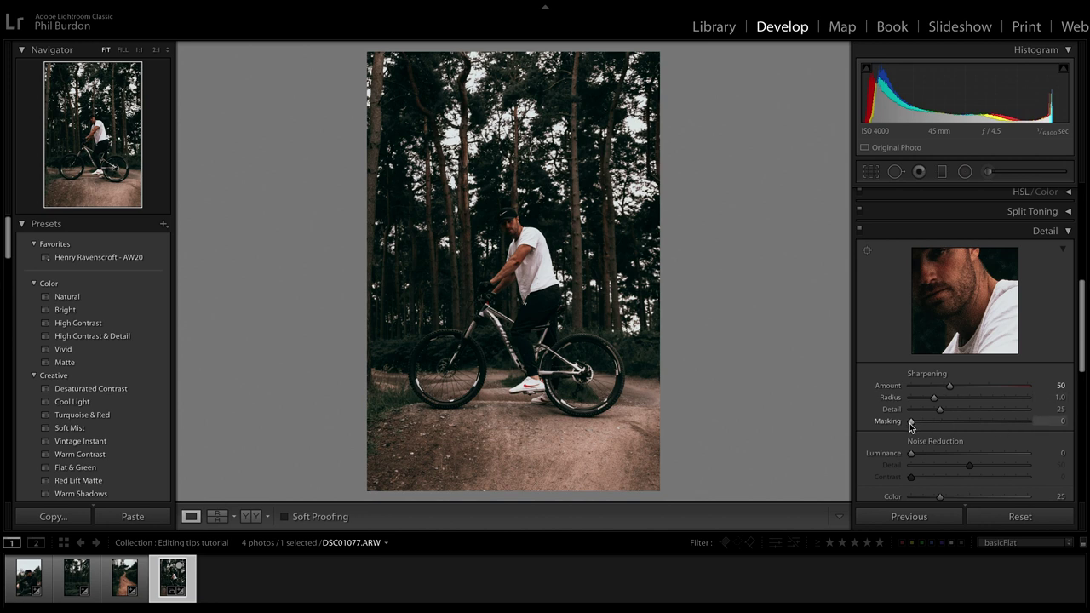
key(alt)
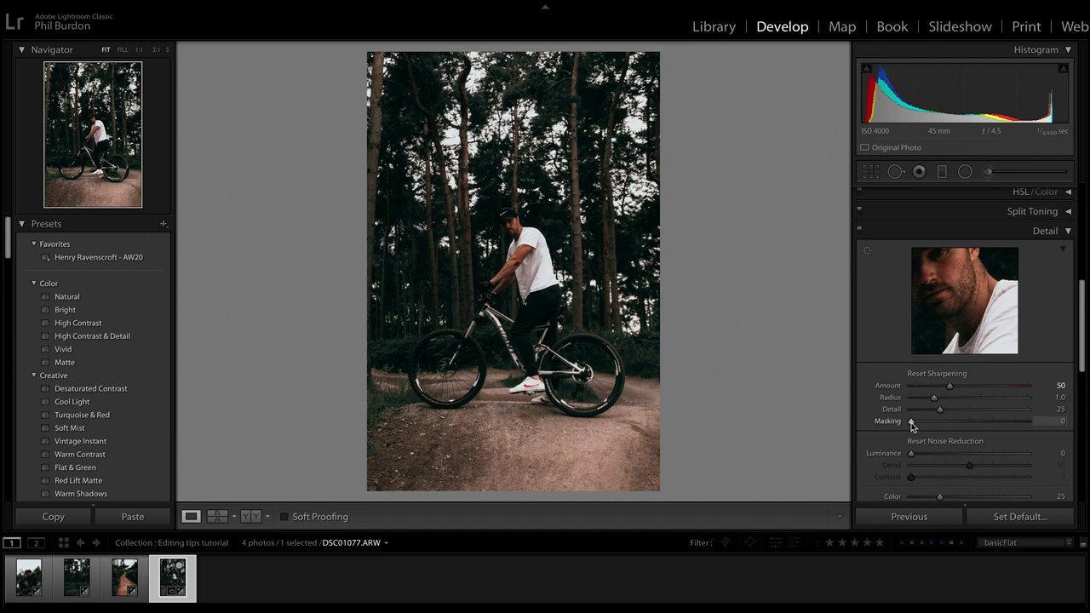
drag(911, 423, 951, 423)
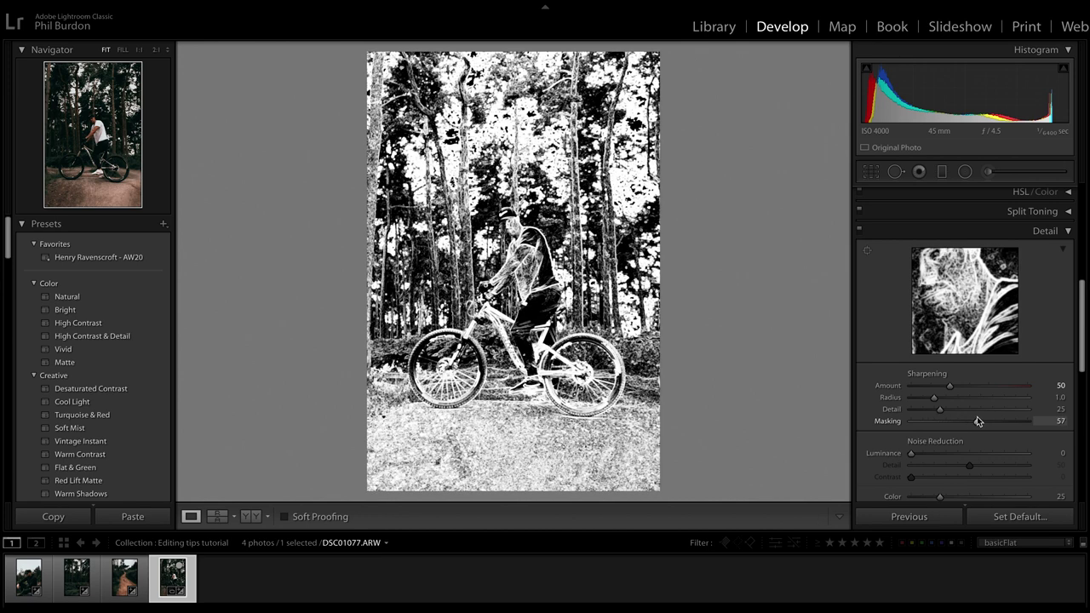
drag(976, 416, 1001, 414)
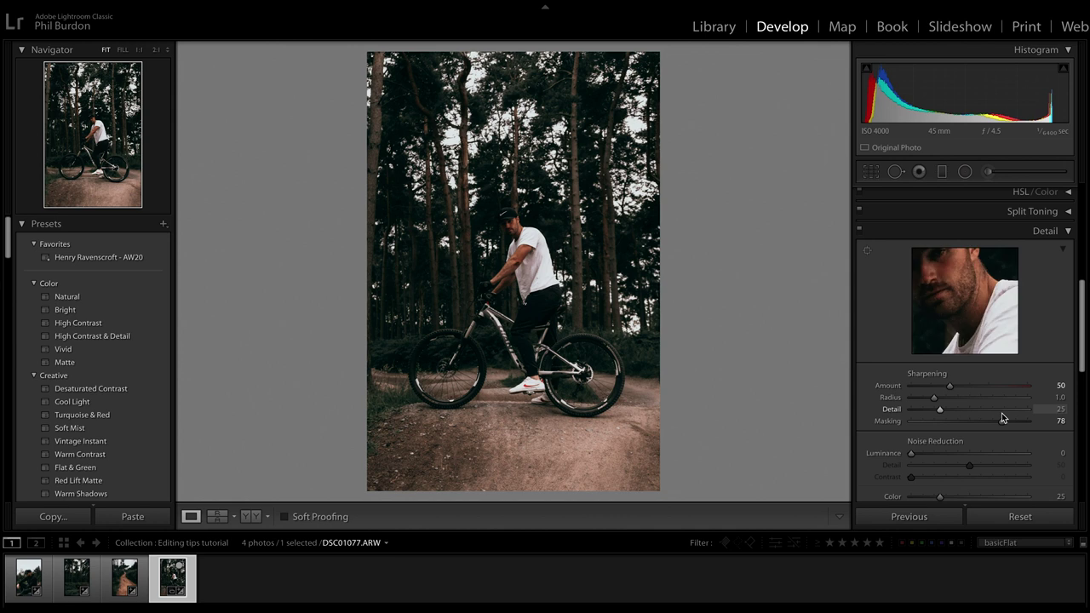
- Scroll the Develop panels back up toward the Adjustment Brush tool
scroll(1001, 413, up, 5)
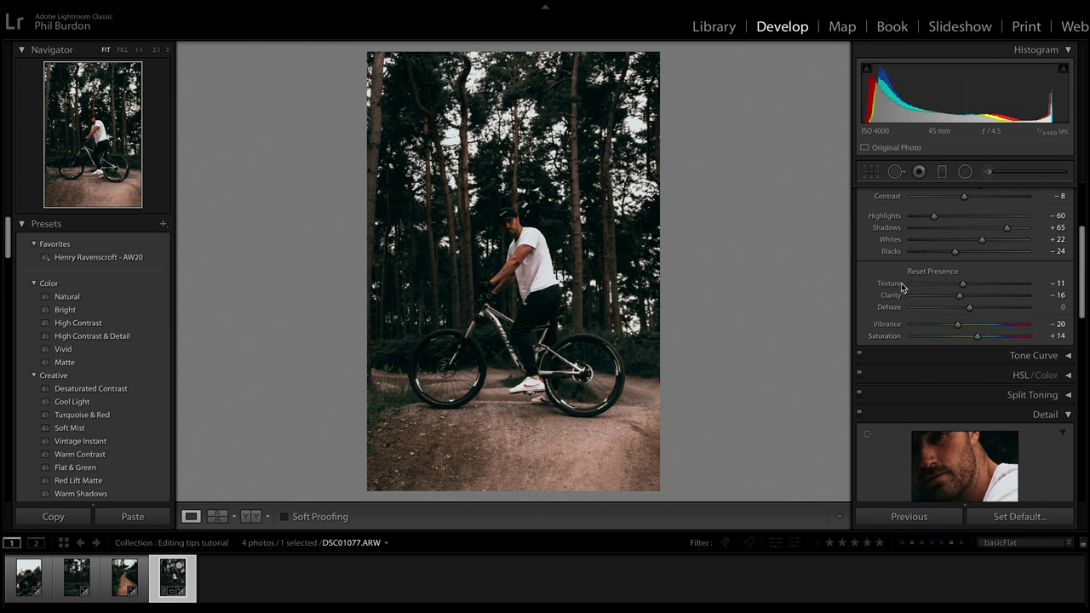
scroll(887, 308, up, 1)
key(alt)
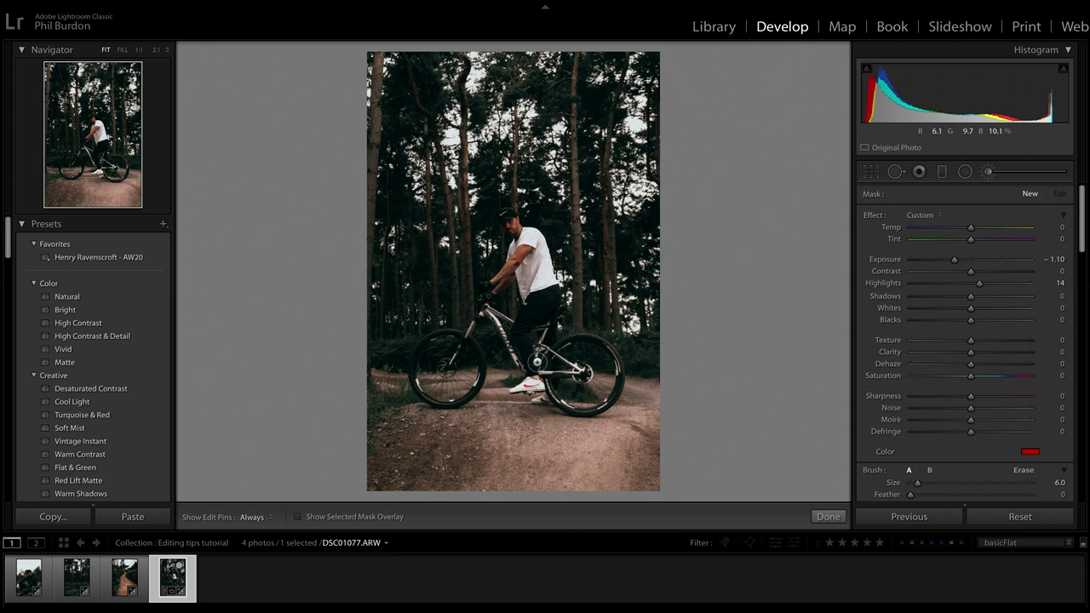
- Switch to the dirt-path photo and scroll down to the brush's Size and Auto Mask settings
click(124, 576)
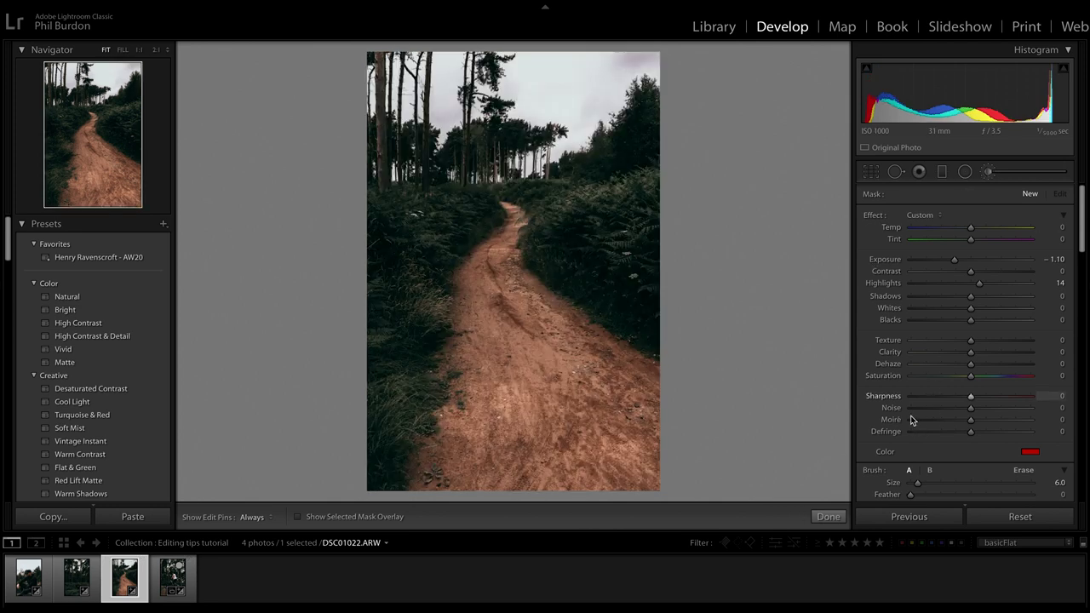
scroll(951, 372, down, 4)
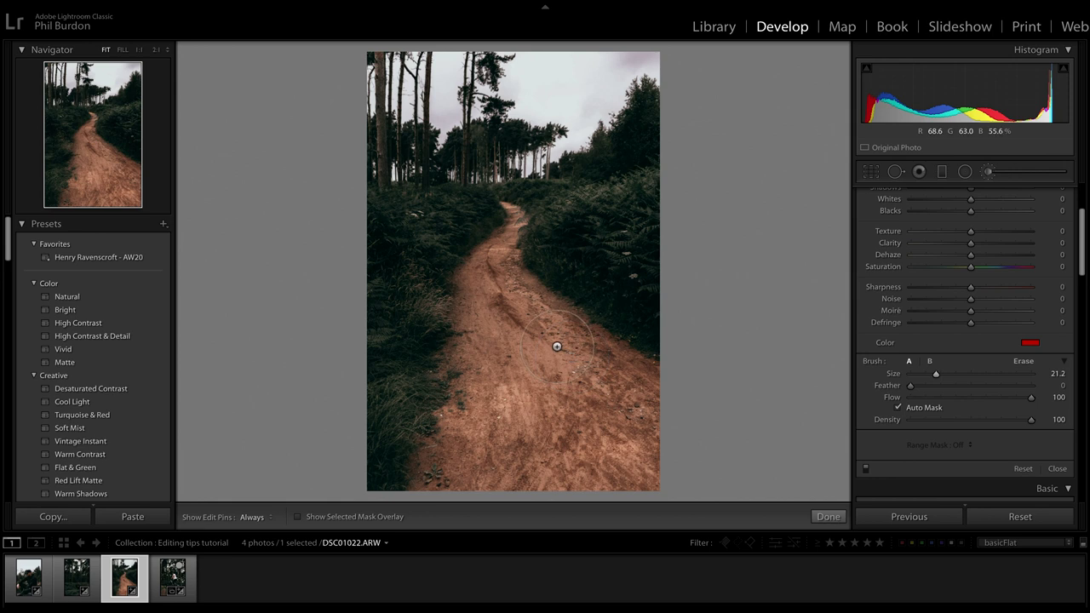
- Paint the mask along the path's right edge and zoom in with Z to check its edges
mouse_move(557, 347)
mouse_down()
mouse_move(621, 389)
mouse_move(564, 377)
mouse_move(601, 376)
mouse_move(562, 347)
mouse_move(603, 370)
mouse_move(559, 335)
mouse_move(550, 342)
mouse_up()
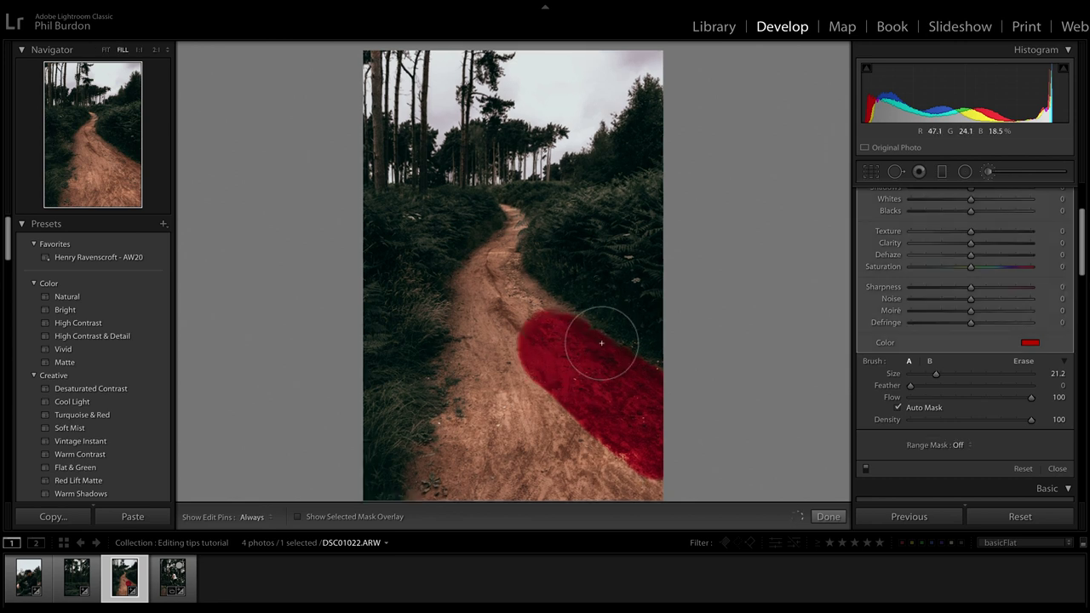
key(z)
scroll(613, 418, down, 5)
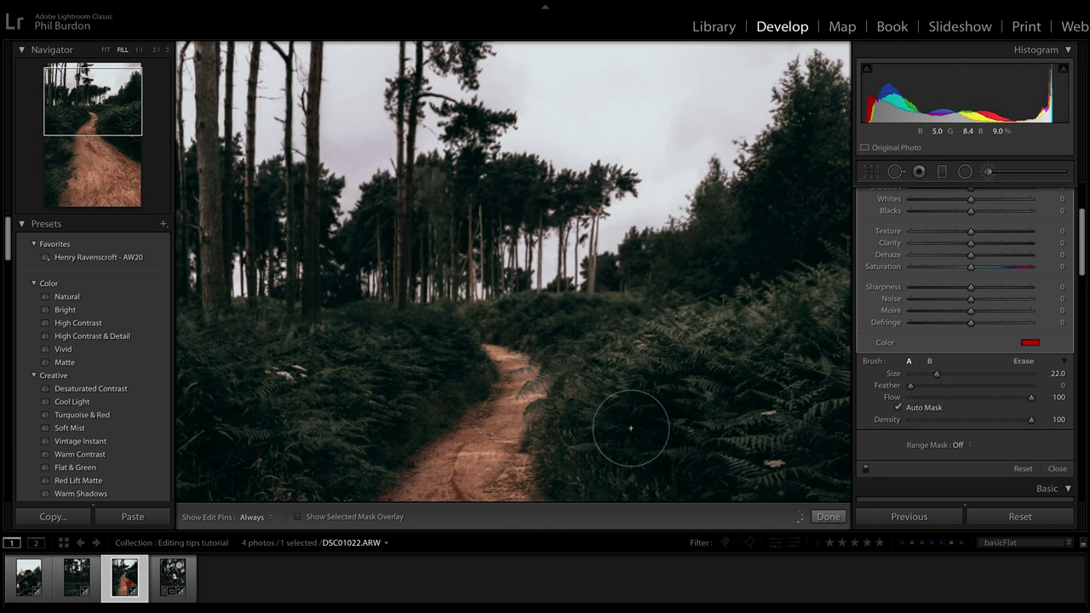
key(z)
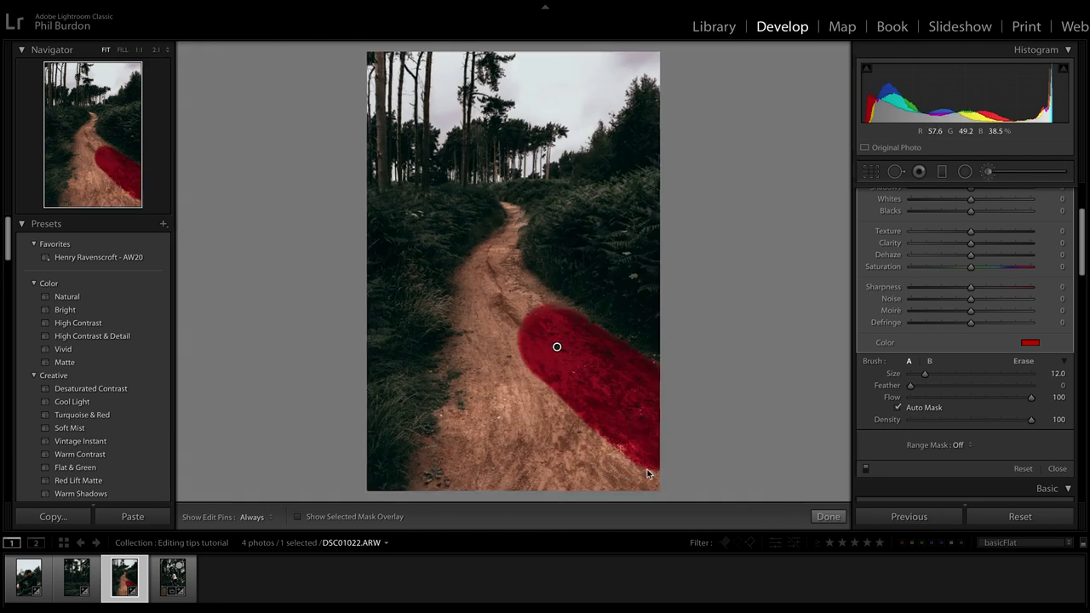
- With edit pins hidden, extend the mask across the bottom and lower part of the path
key(h)
drag(508, 502, 651, 466)
key(h)
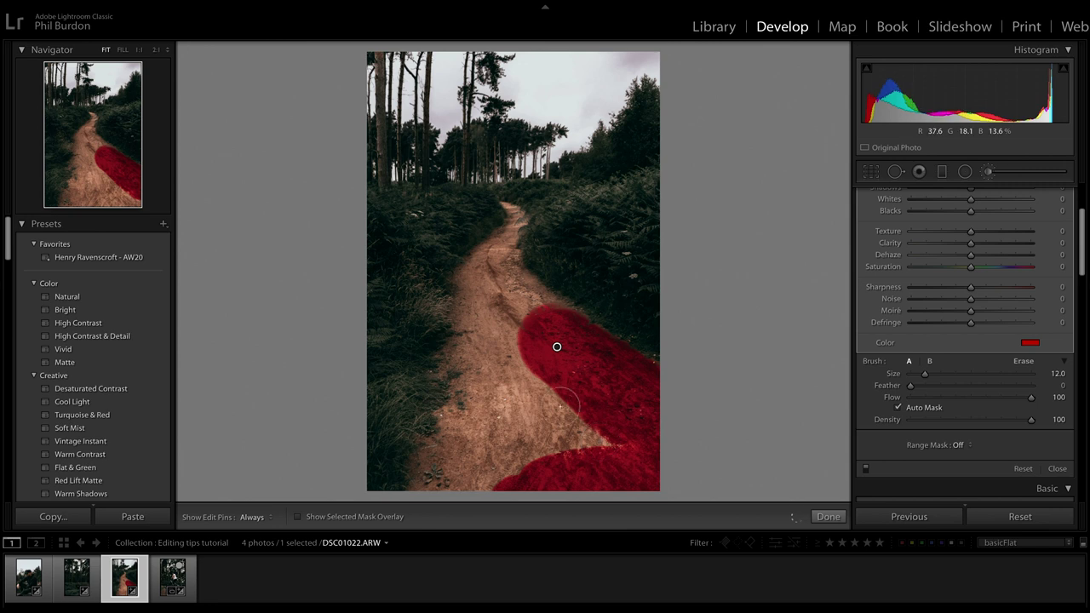
mouse_move(599, 441)
mouse_down()
mouse_move(578, 449)
mouse_move(596, 408)
mouse_up()
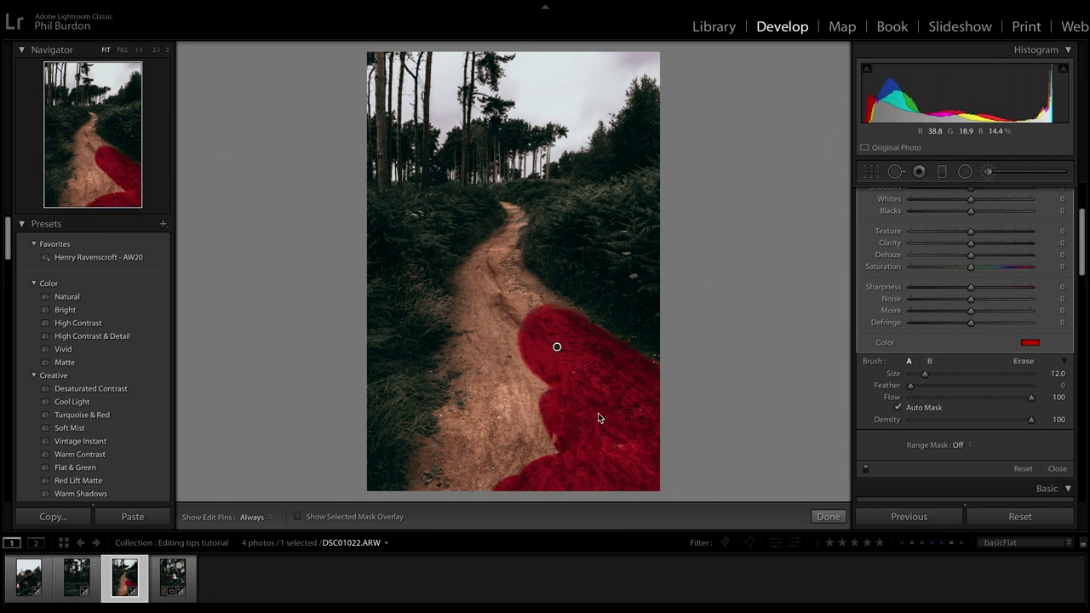